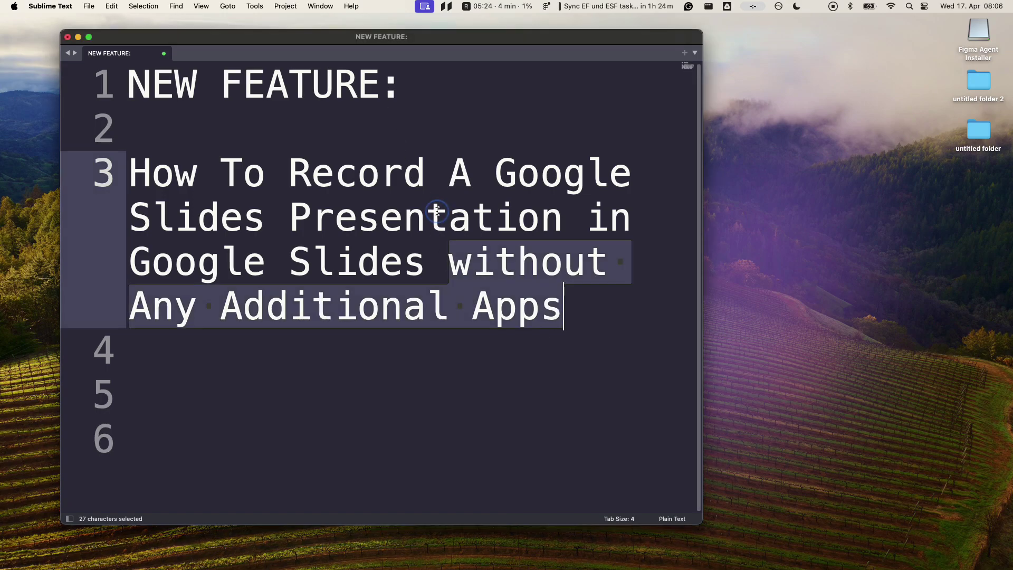
# - Select part of the video title note, then drag Sublime Text off screen to reveal the browser
pyautogui.moveTo(449, 261); pyautogui.dragTo(564, 297)
pyautogui.moveTo(319, 39); pyautogui.dragTo(1012, 106)
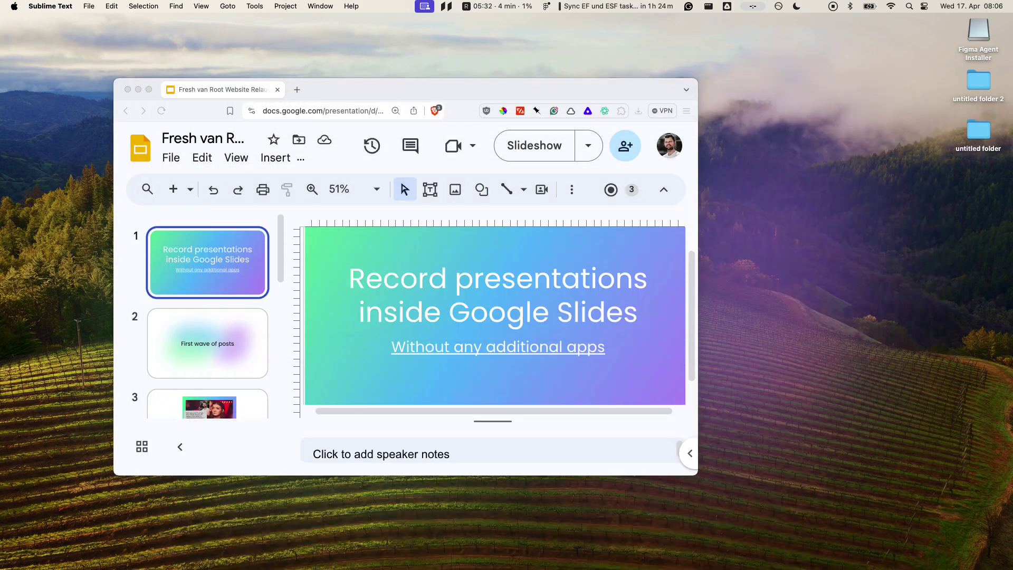
# - Bring the Brave window with the Fresh van Root deck forward and maximize it
pyautogui.click(448, 283)
pyautogui.doubleClick(455, 93)
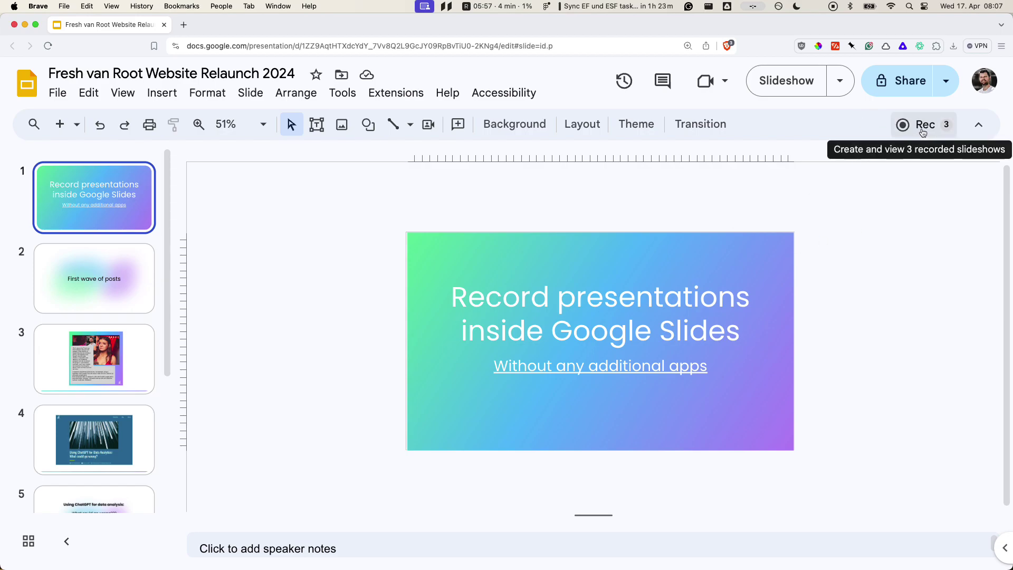
# - From a recording's menu in the Rec panel, choose Record new video to open the recording studio
pyautogui.click(922, 133)
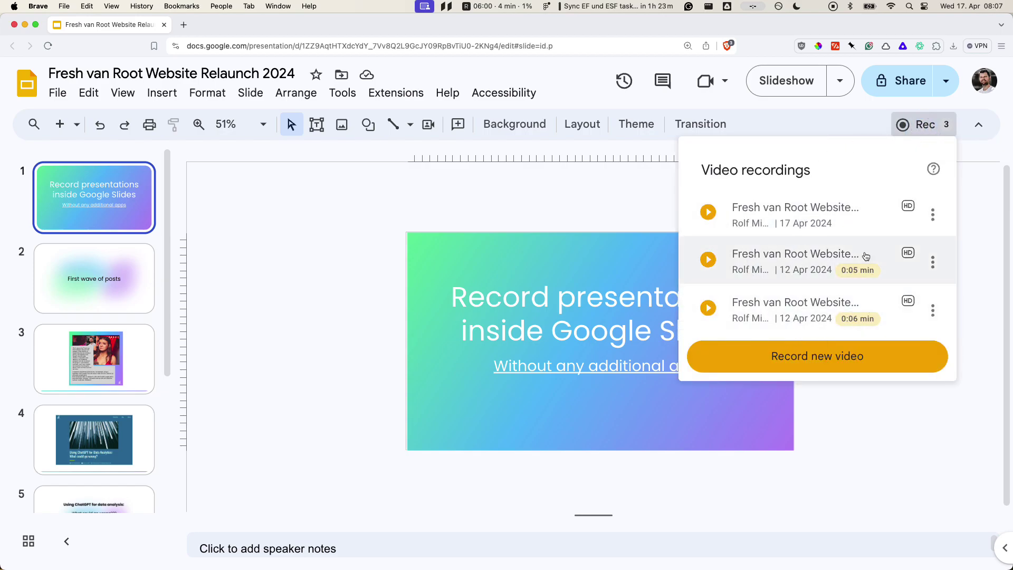
pyautogui.click(933, 310)
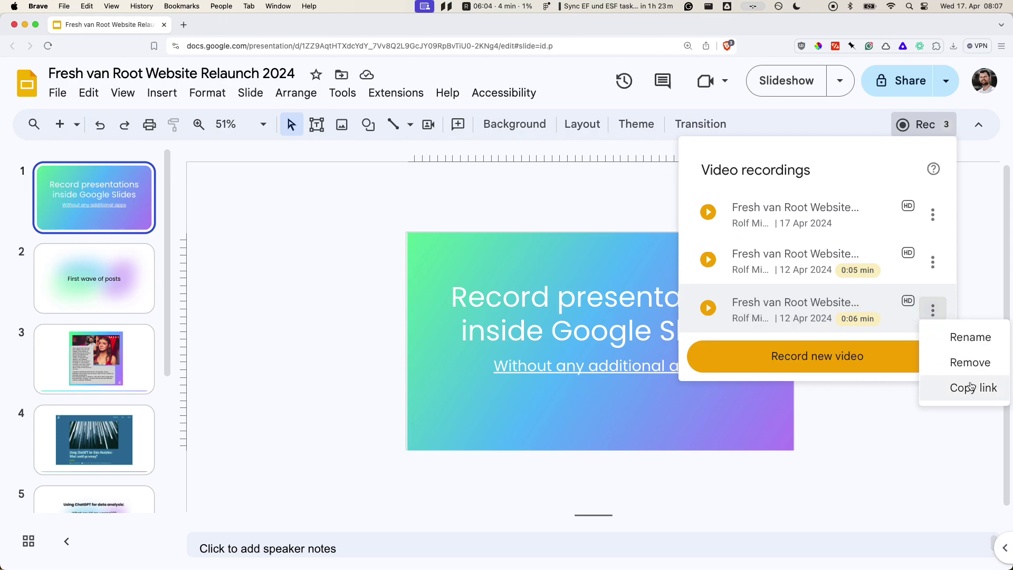
pyautogui.click(818, 366)
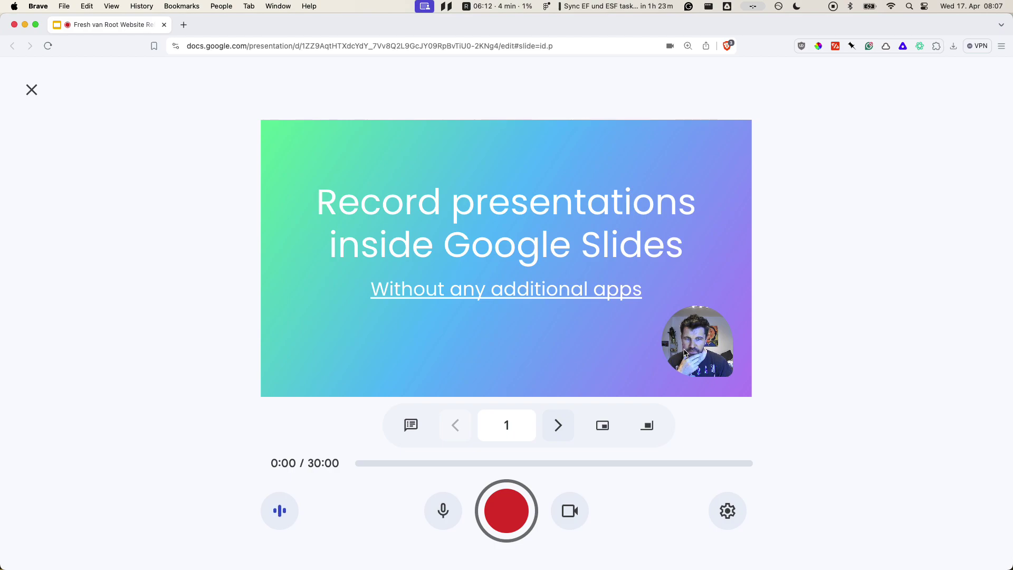
# - Try bottom-centre and top-right positions, then settle on a small webcam bubble at bottom right
pyautogui.click(602, 425)
pyautogui.click(644, 458)
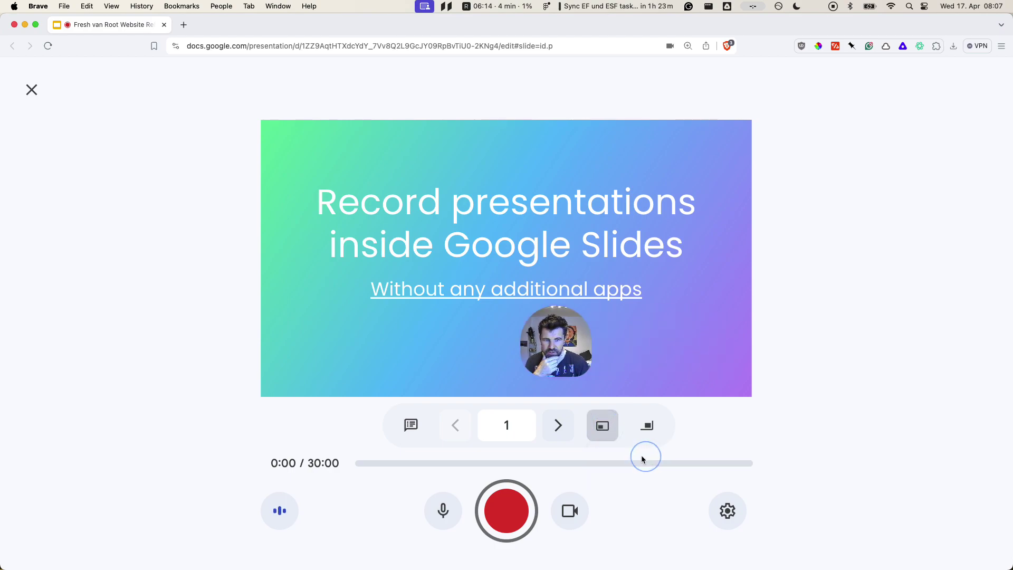
pyautogui.click(602, 425)
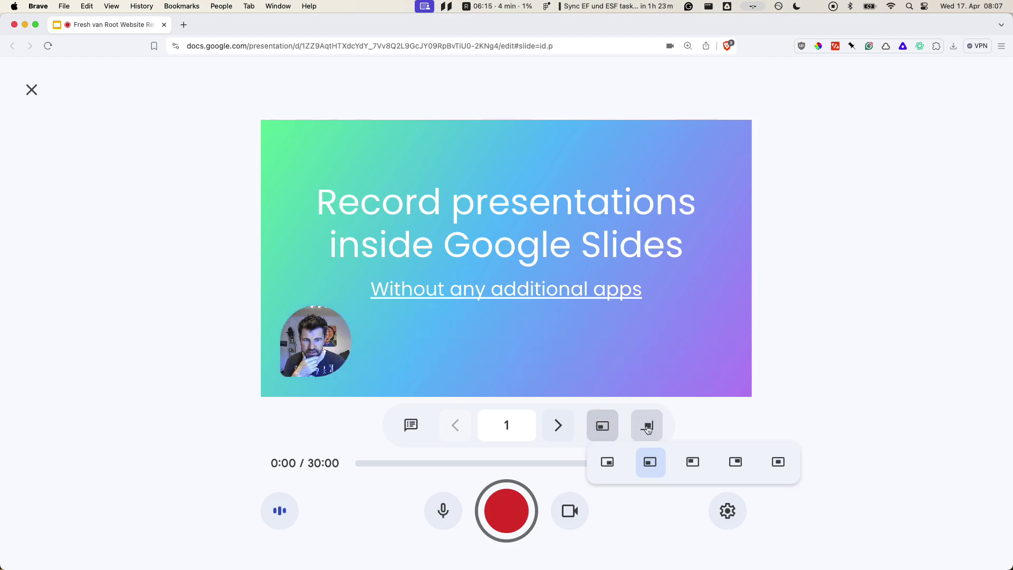
pyautogui.click(740, 463)
pyautogui.click(646, 426)
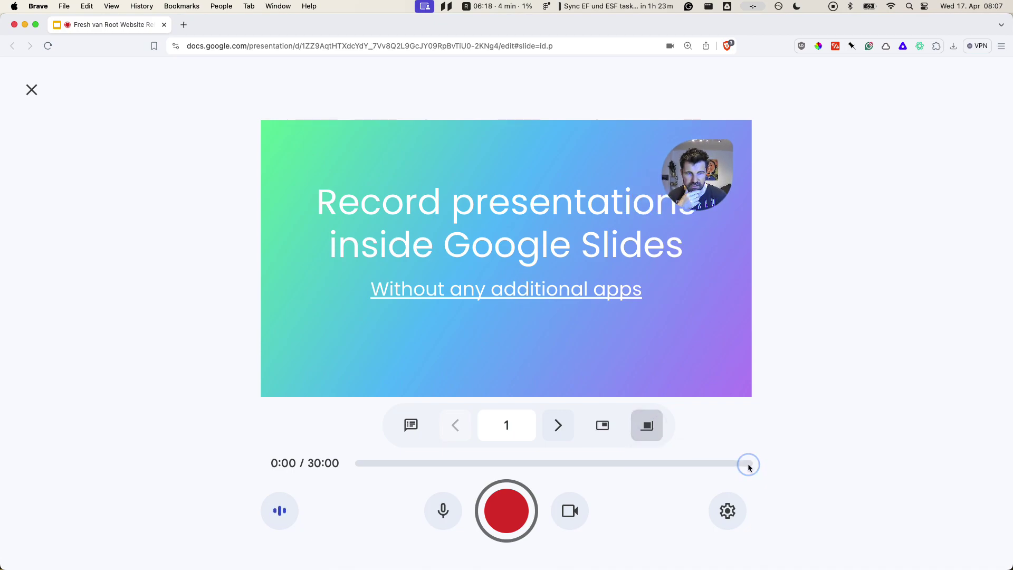
pyautogui.click(649, 426)
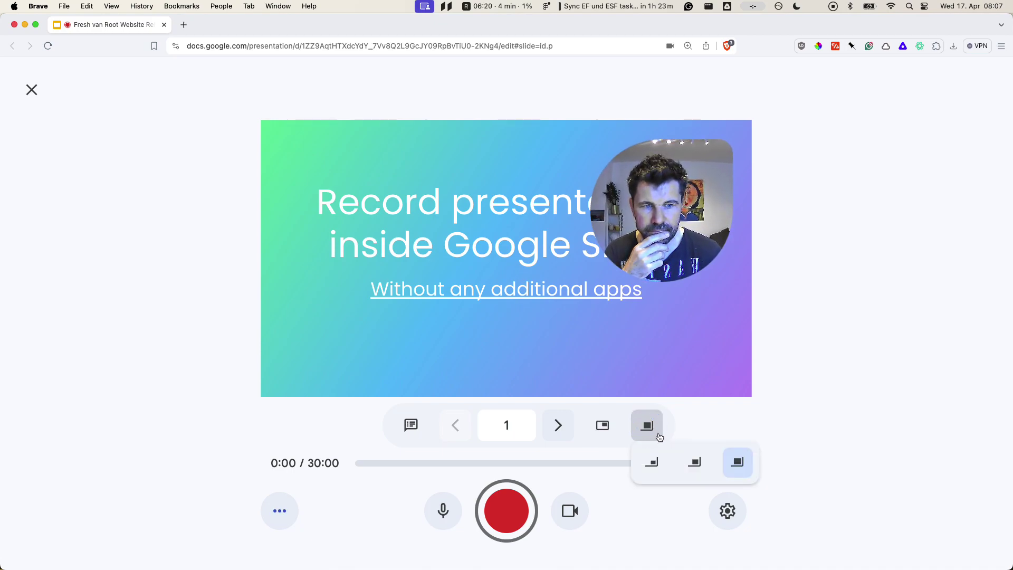
pyautogui.click(652, 462)
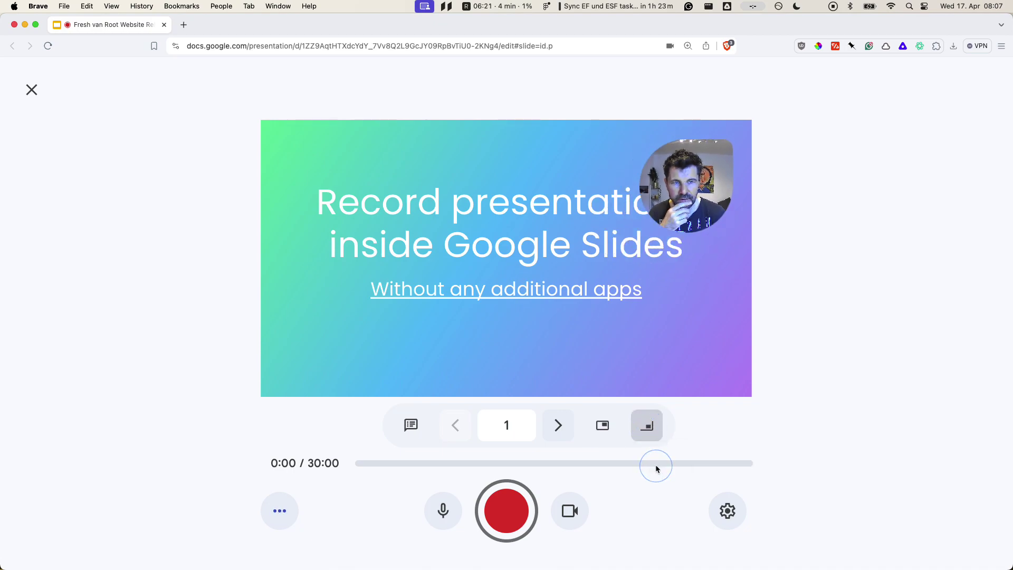
pyautogui.click(595, 434)
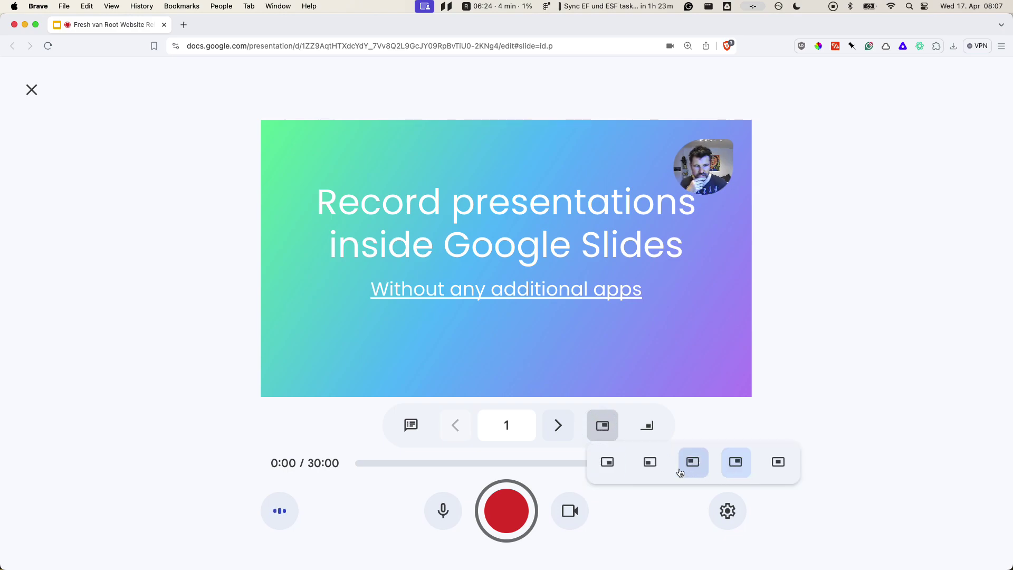
pyautogui.click(613, 462)
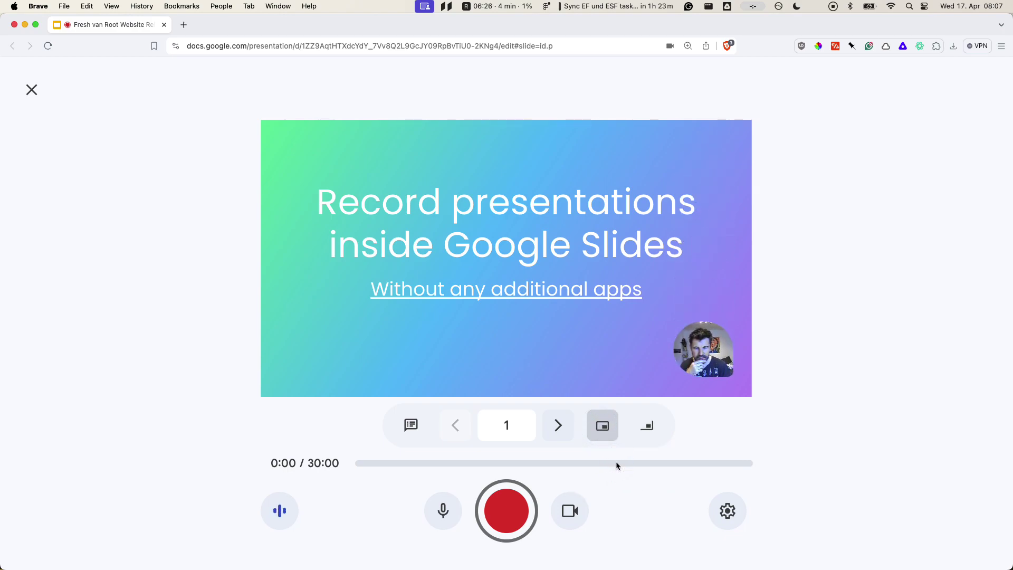
# - Step forward and back through the slides, ending on slide 2, 'First wave of posts'
pyautogui.click(558, 425)
pyautogui.click(557, 425)
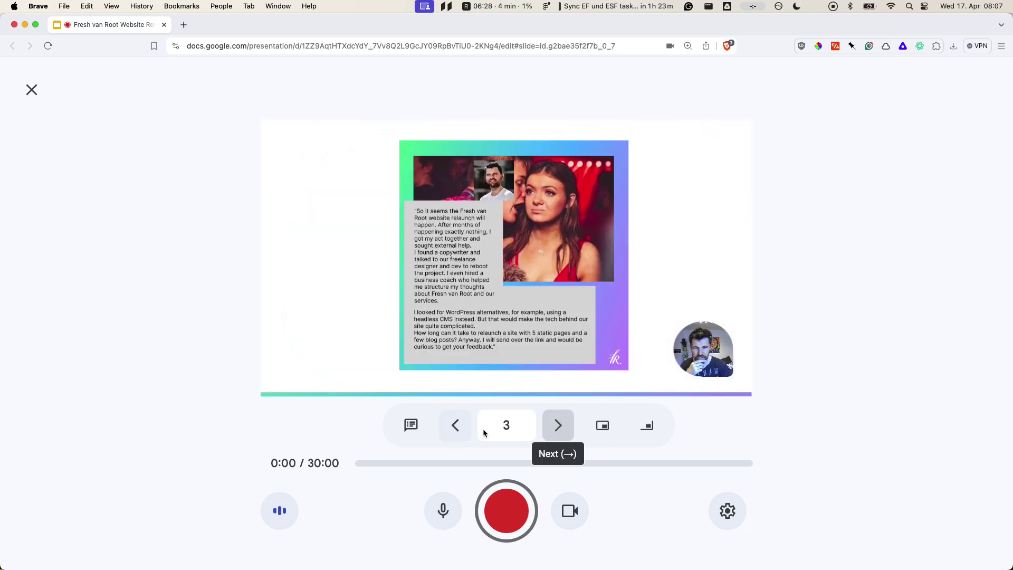
pyautogui.click(455, 425)
pyautogui.click(455, 425)
pyautogui.click(551, 427)
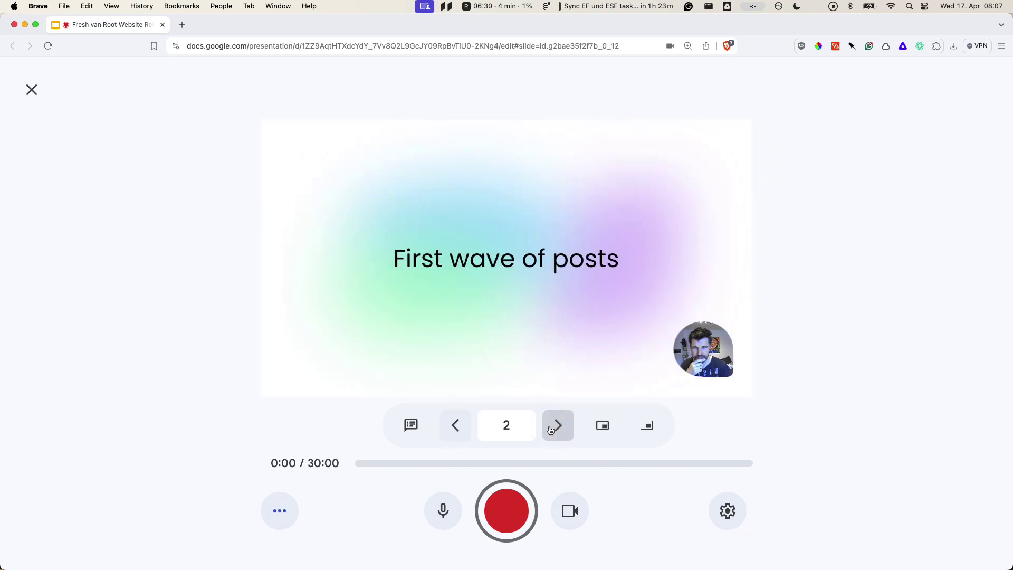
# - Open the presenter view with speaker notes, reposition its window, then close it
pyautogui.click(411, 426)
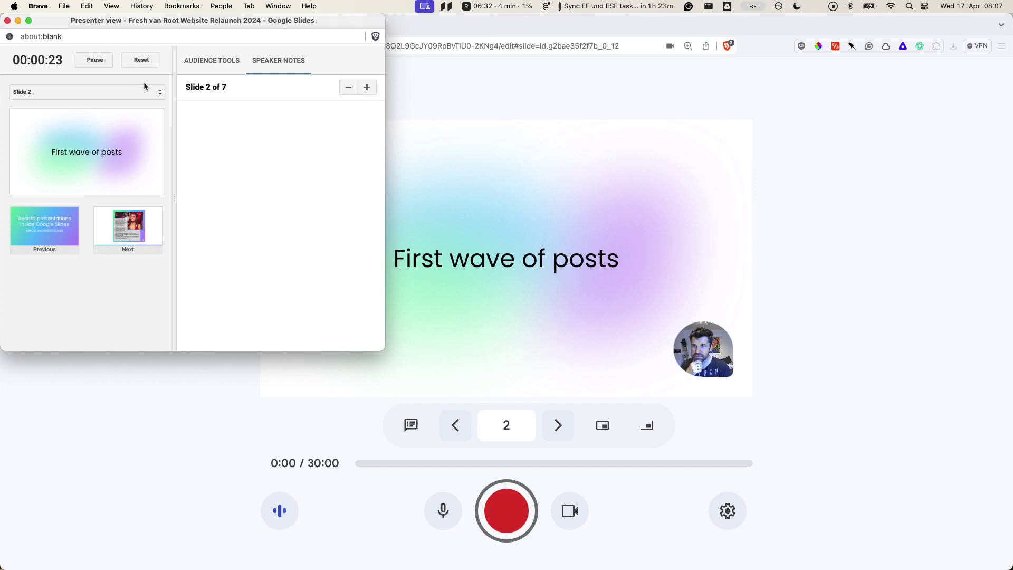
pyautogui.moveTo(109, 20); pyautogui.dragTo(198, 73)
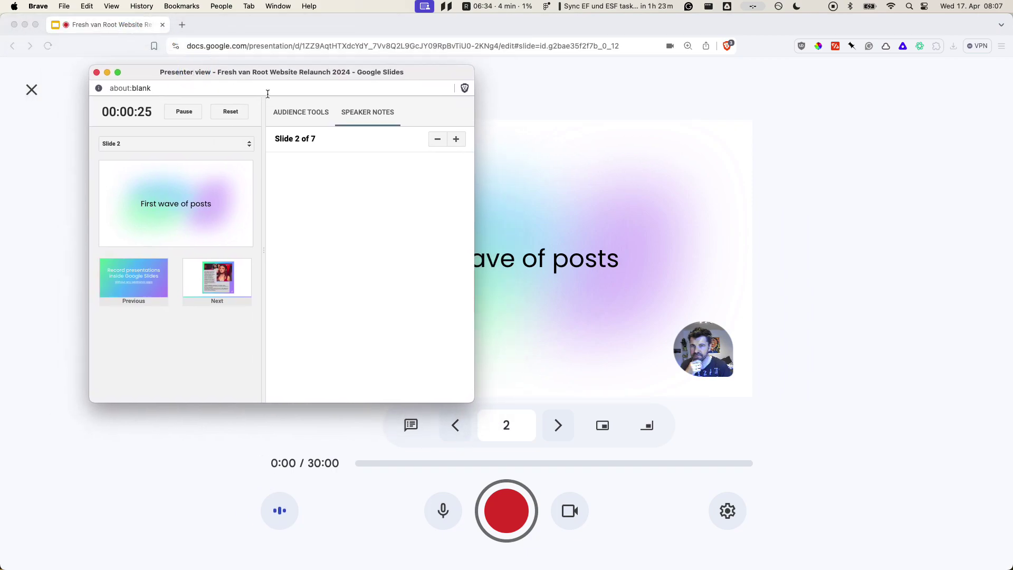
pyautogui.click(97, 72)
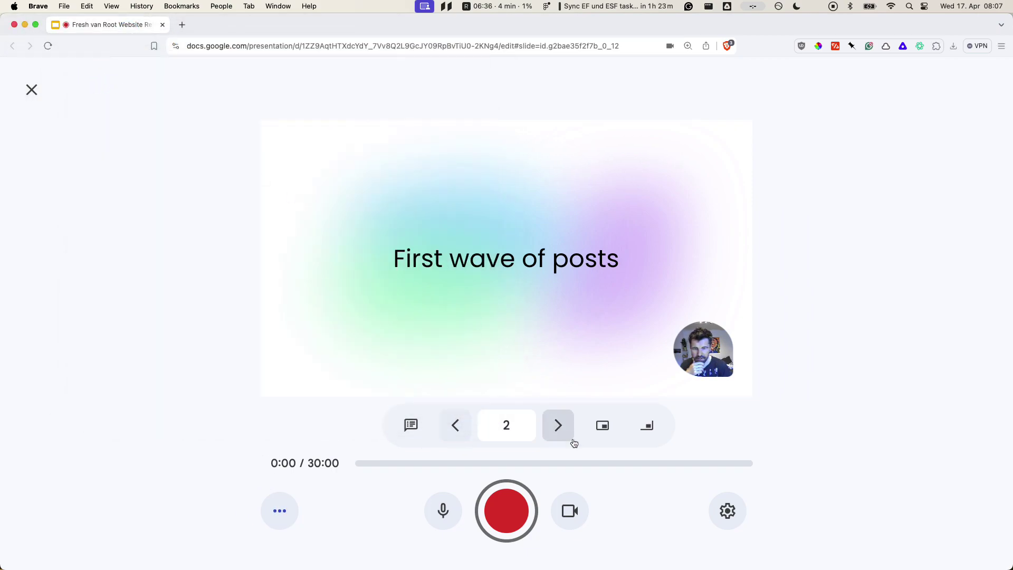
pyautogui.click(570, 511)
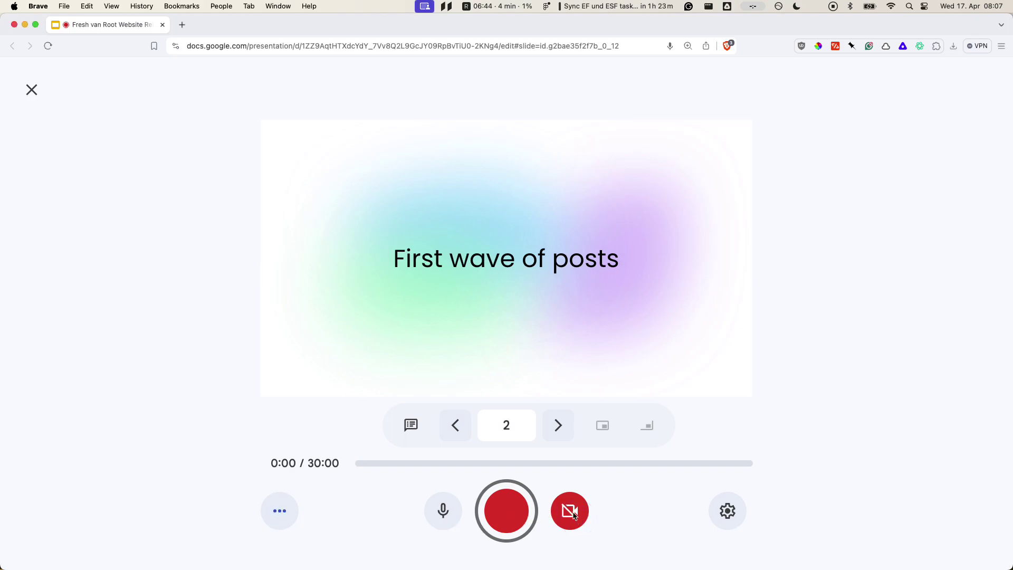
pyautogui.click(573, 512)
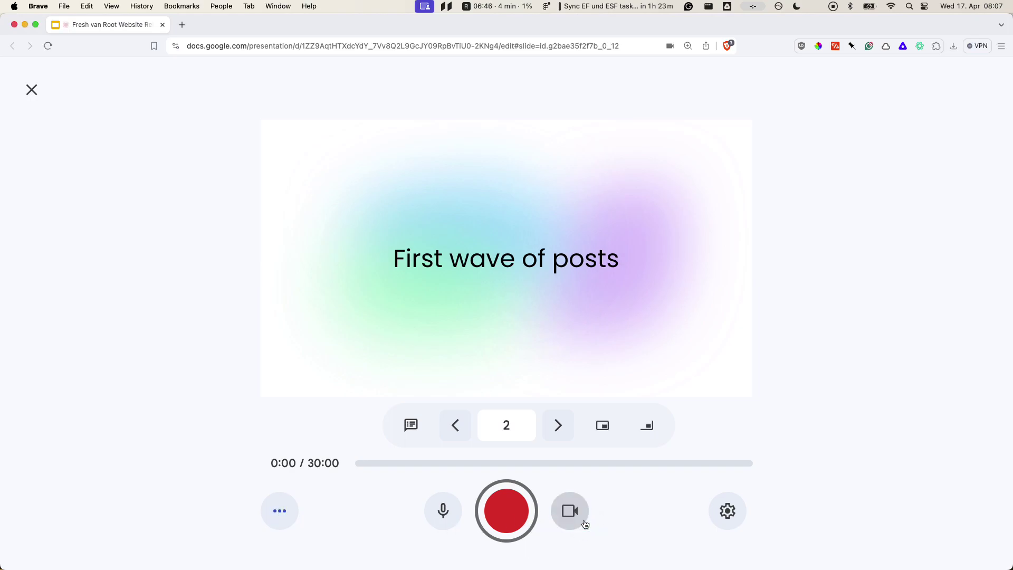
pyautogui.click(729, 511)
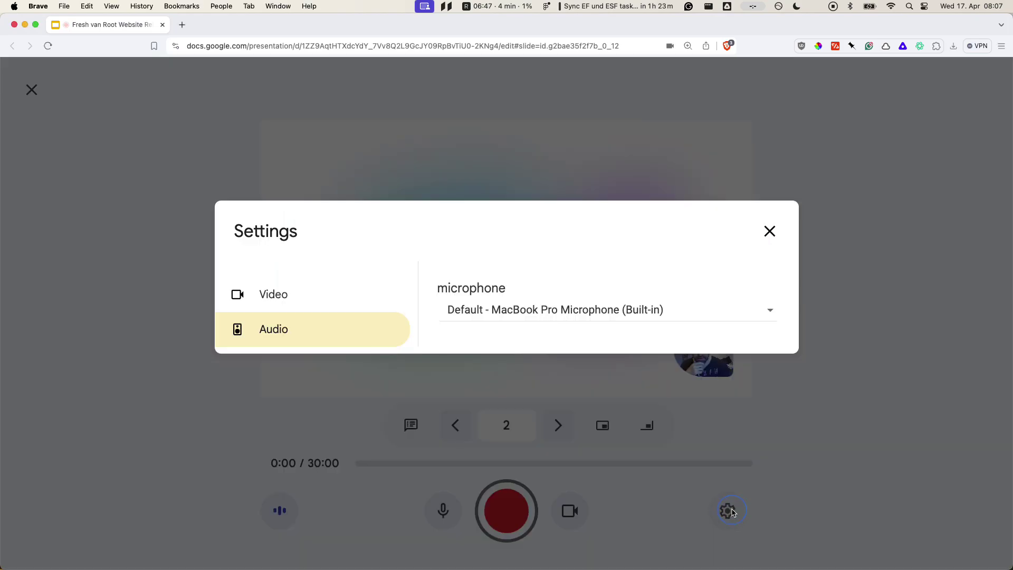
pyautogui.click(319, 295)
pyautogui.click(312, 331)
pyautogui.click(306, 294)
pyautogui.click(303, 329)
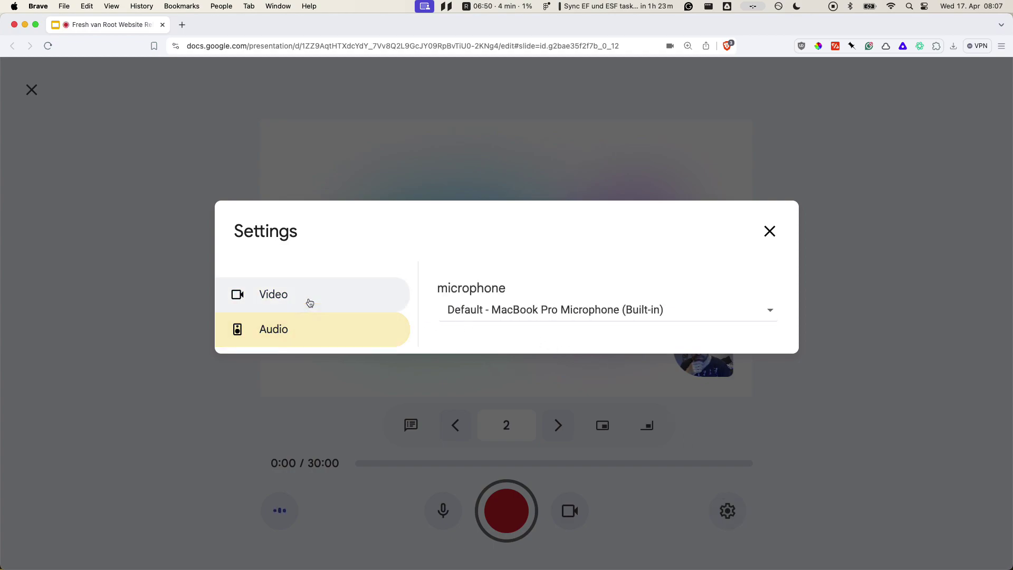
pyautogui.click(309, 301)
pyautogui.click(305, 332)
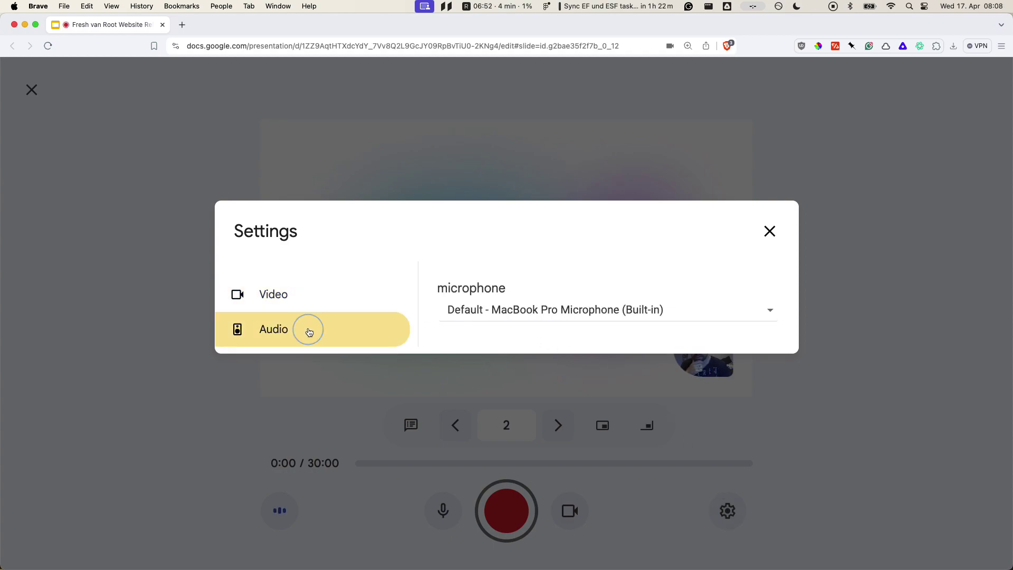
pyautogui.click(305, 296)
pyautogui.click(308, 333)
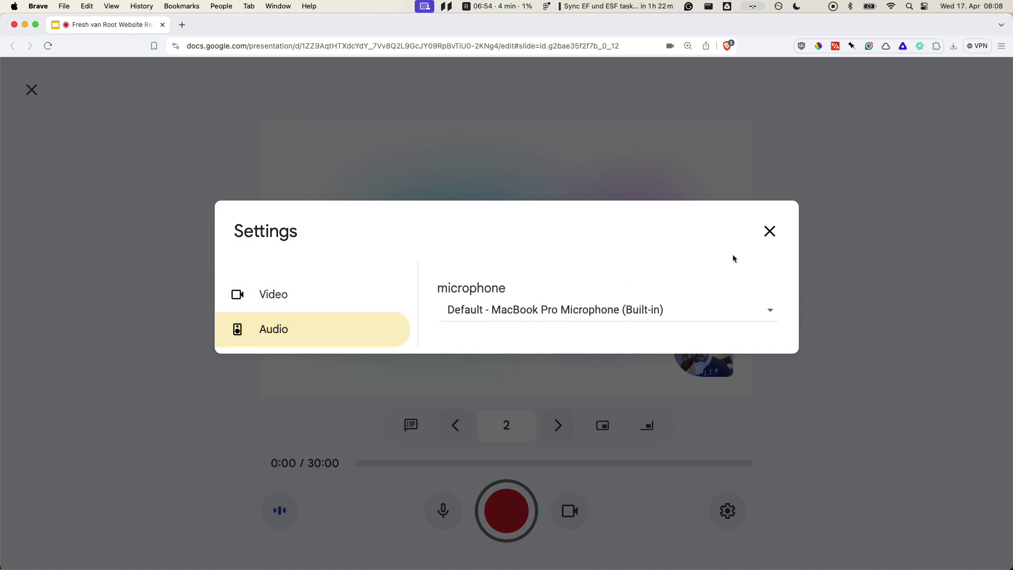
pyautogui.click(769, 232)
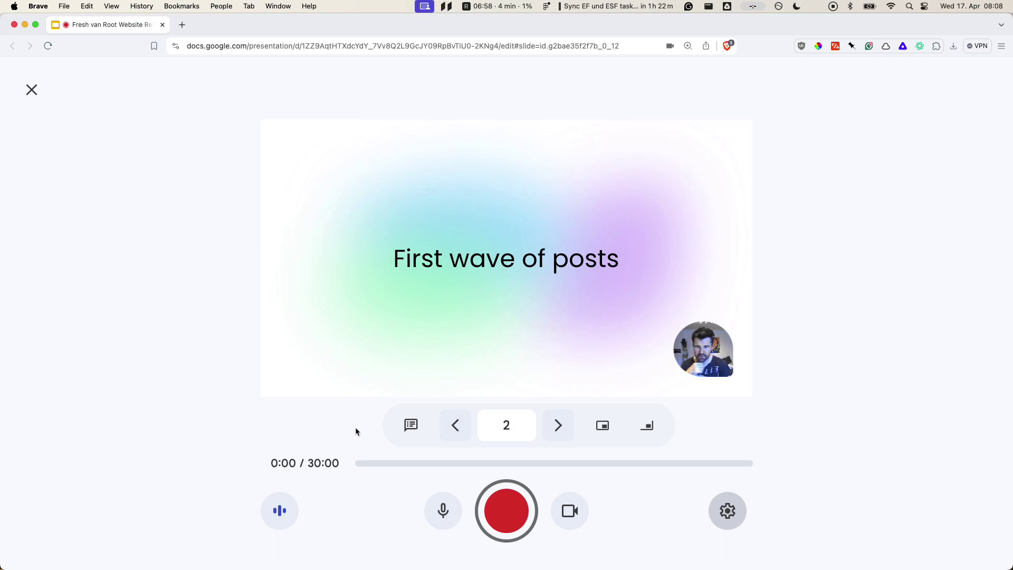
# - Start recording with tab sharing allowed and advance through the slides to slide 6
pyautogui.click(504, 495)
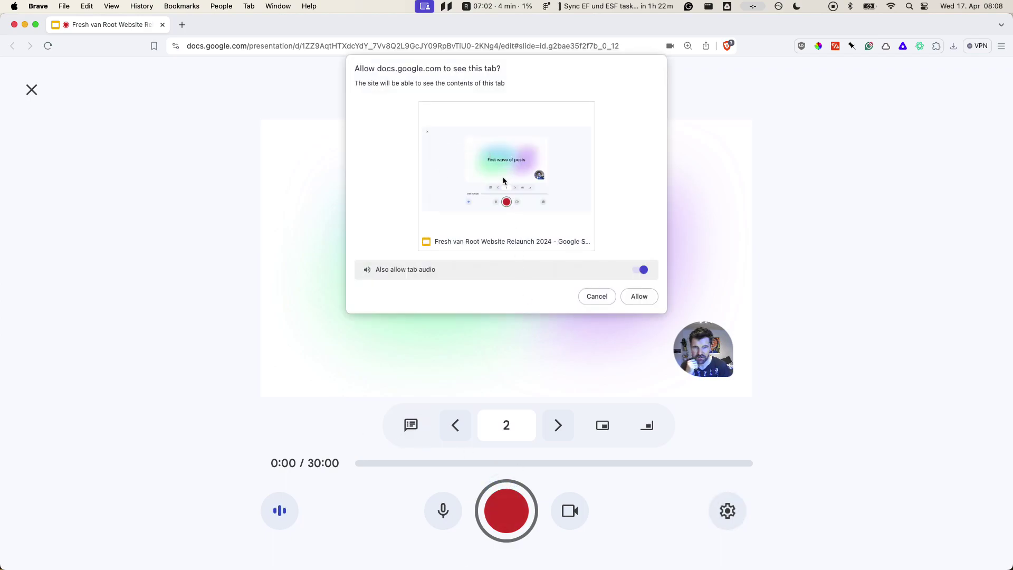
pyautogui.click(648, 302)
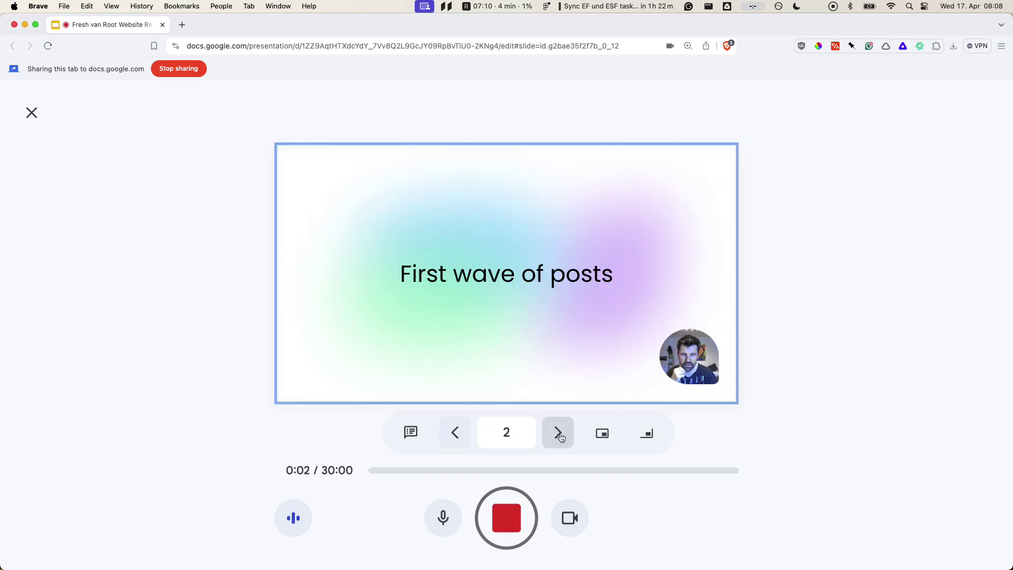
pyautogui.click(558, 433)
pyautogui.click(558, 434)
pyautogui.click(559, 434)
pyautogui.click(559, 436)
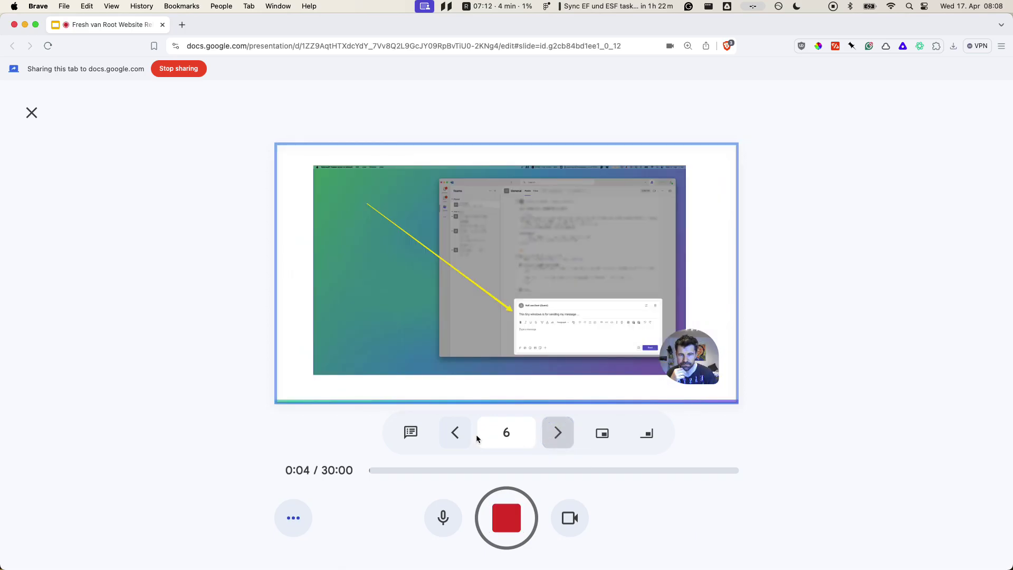
# - Go back to the first slide, advance again, then stop the recording at 0:08
pyautogui.click(455, 435)
pyautogui.click(455, 436)
pyautogui.click(454, 436)
pyautogui.click(455, 437)
pyautogui.click(455, 438)
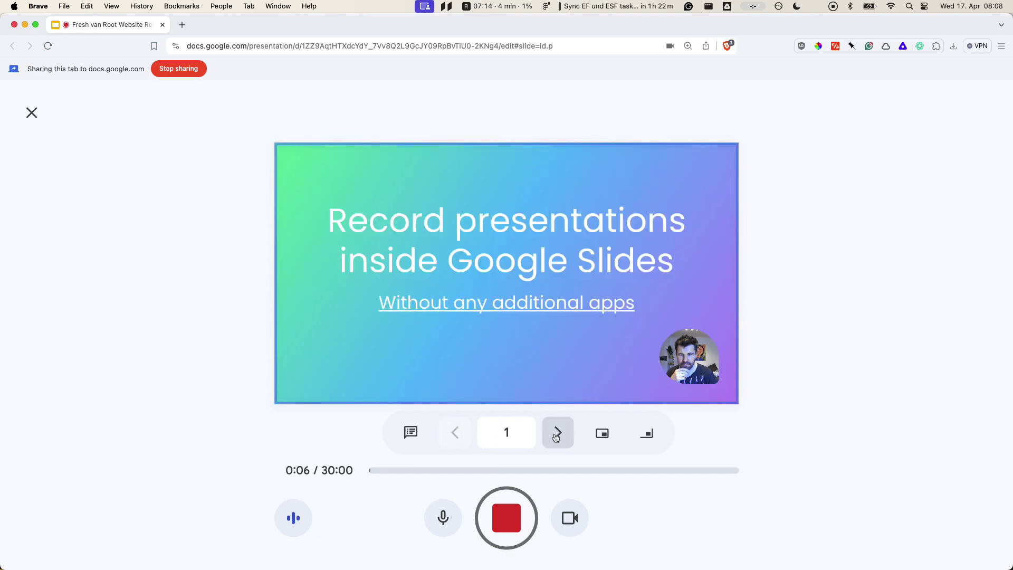
pyautogui.click(556, 433)
pyautogui.click(556, 433)
pyautogui.click(556, 434)
pyautogui.click(556, 434)
pyautogui.click(556, 435)
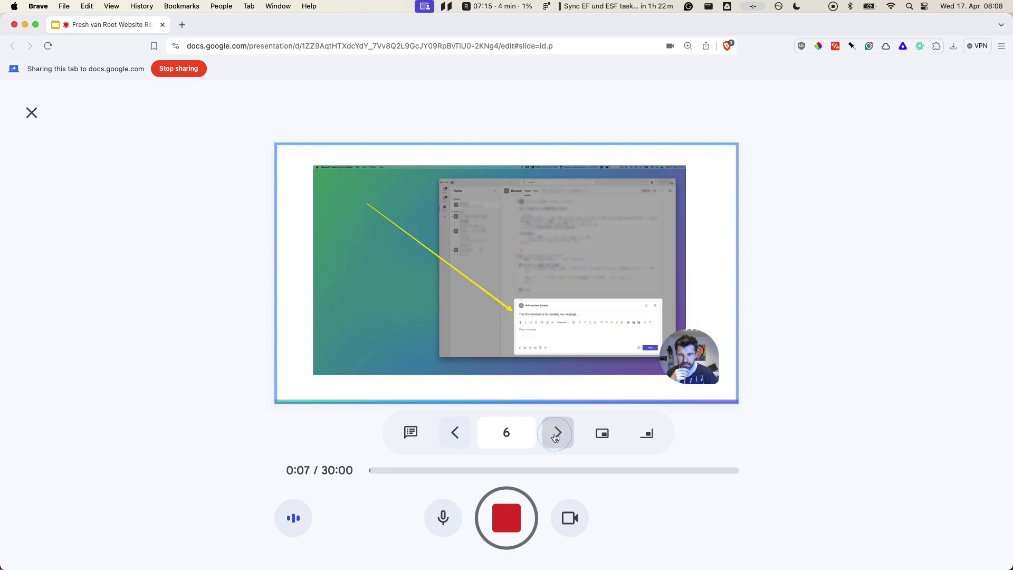
pyautogui.click(514, 530)
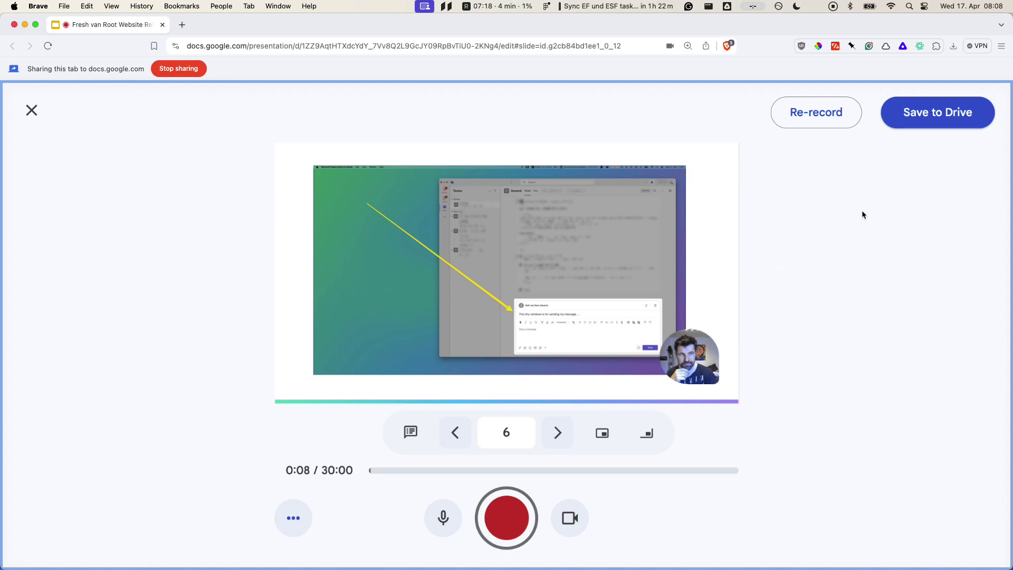
# - Save the recording to Drive, return to the editor, and copy the newest recording's link
pyautogui.click(935, 112)
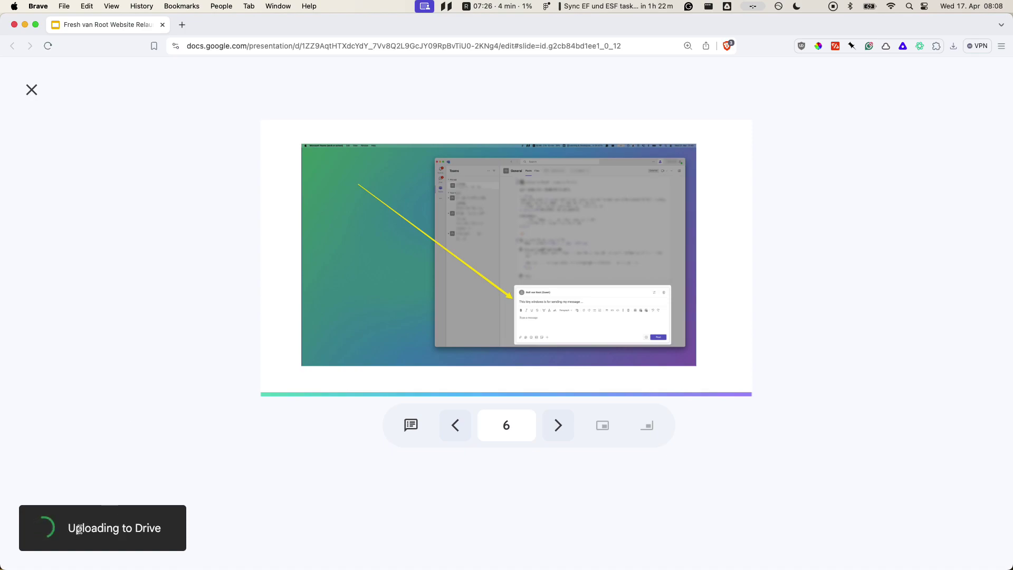
pyautogui.click(32, 90)
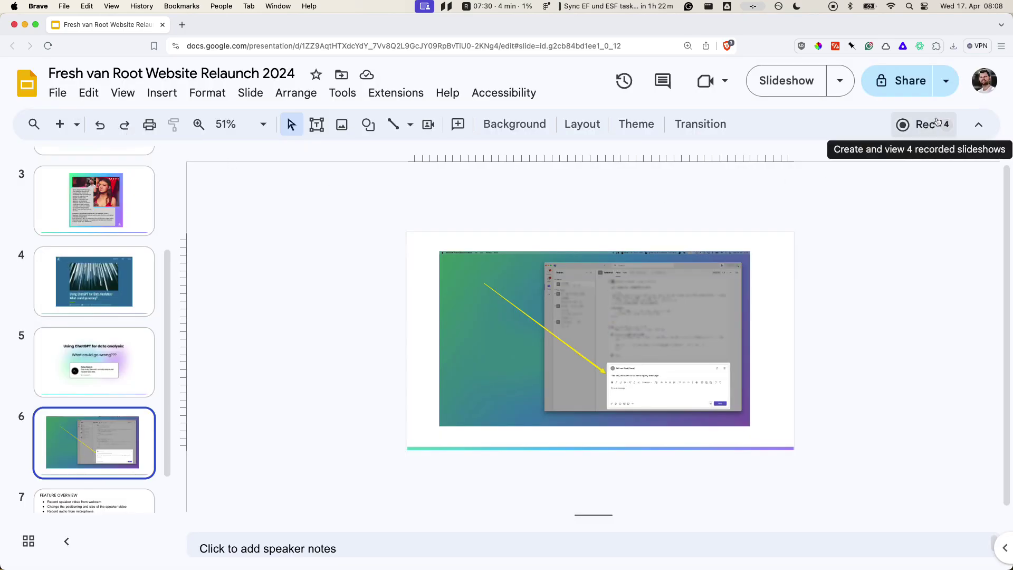
pyautogui.click(920, 130)
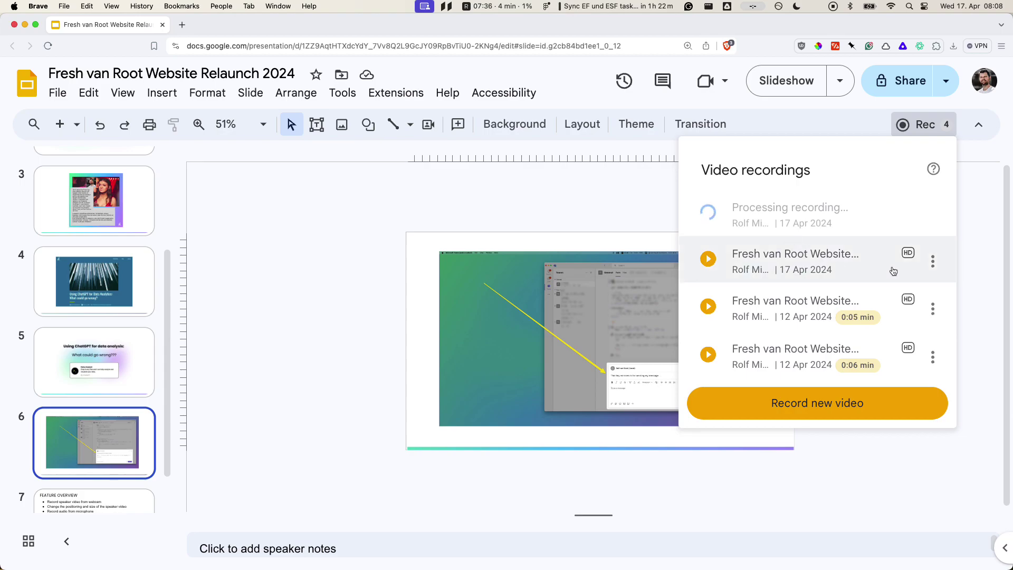
pyautogui.click(933, 261)
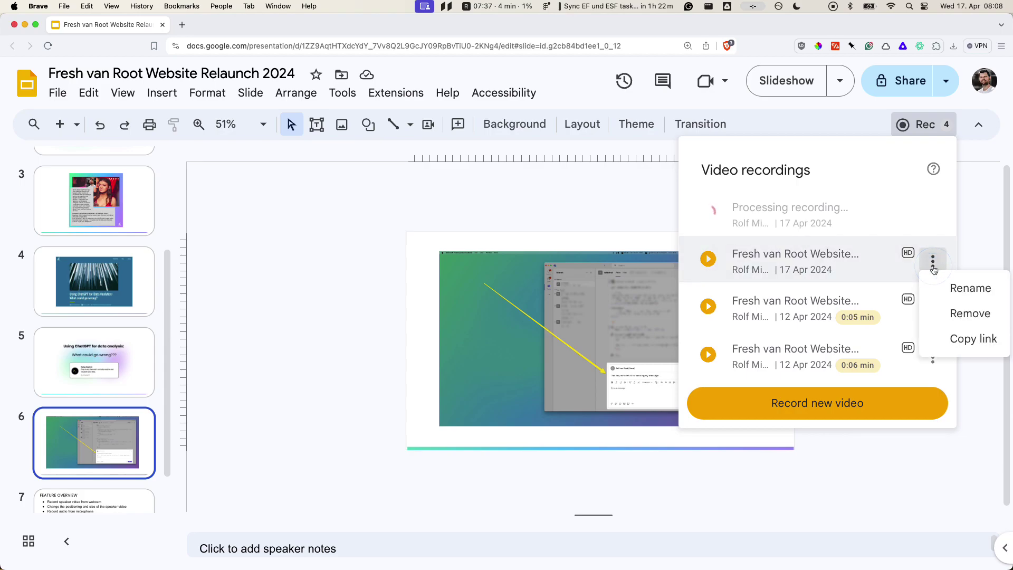
pyautogui.click(969, 339)
# - Paste the copied link into a new tab to open 'Fresh van Root Website Relaunch 2024-3.webm'
pyautogui.click(183, 25)
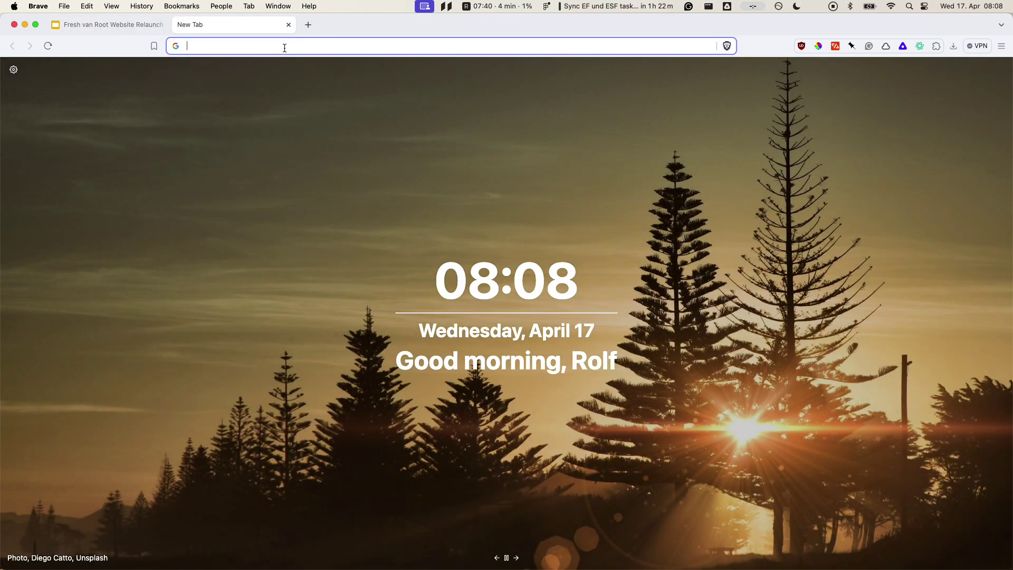
pyautogui.press('super+v')
pyautogui.press('Return')
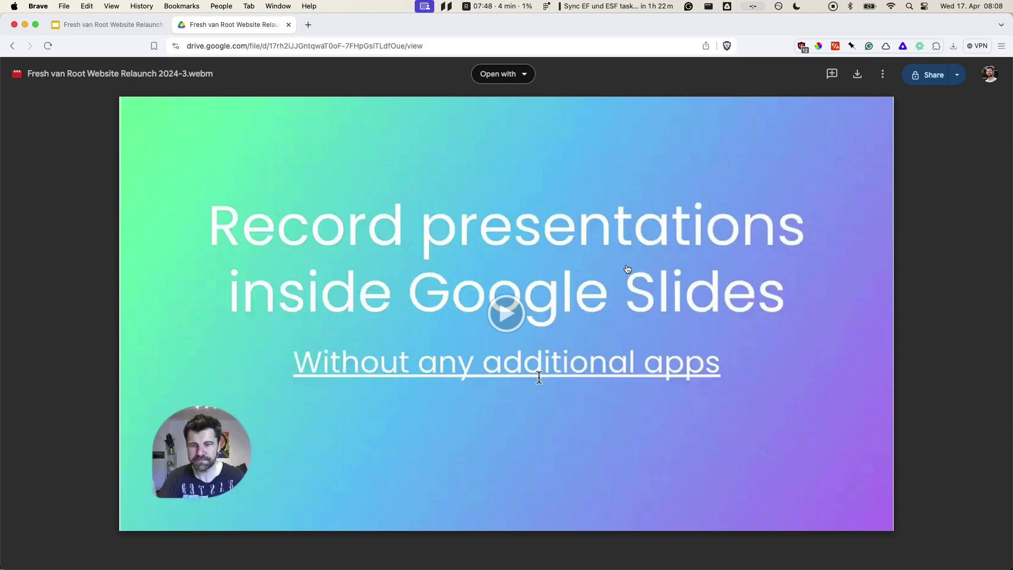
# - Leave the video's general access Restricted, then play the recording with sound muted
pyautogui.click(930, 75)
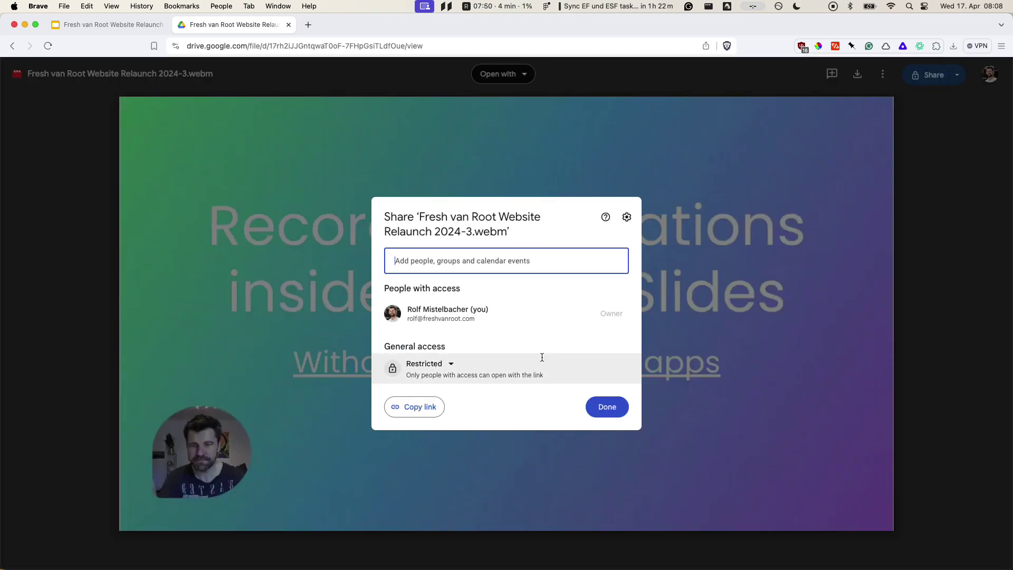
pyautogui.click(450, 365)
pyautogui.click(517, 213)
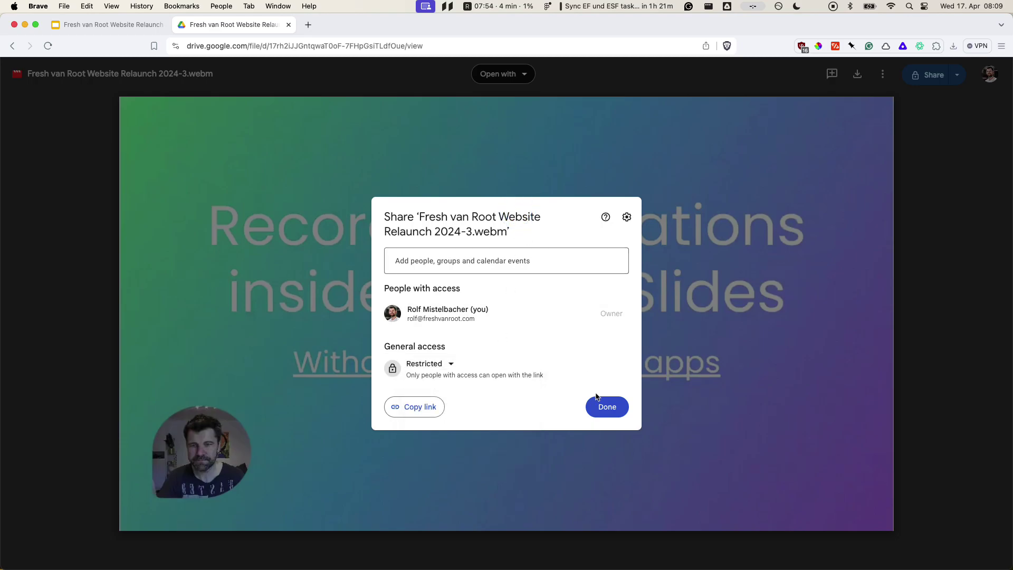
pyautogui.click(603, 409)
pyautogui.click(480, 296)
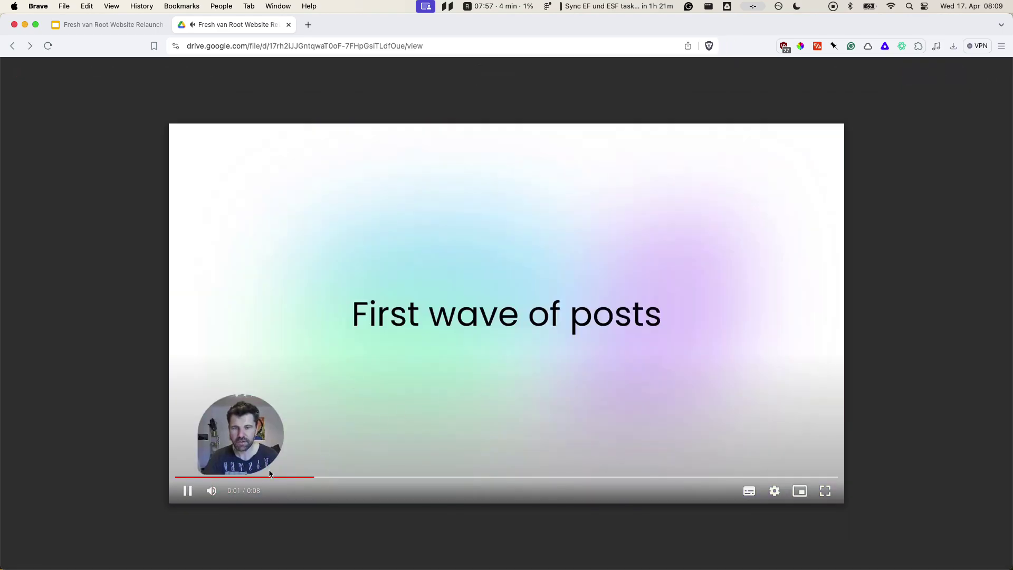
pyautogui.click(211, 490)
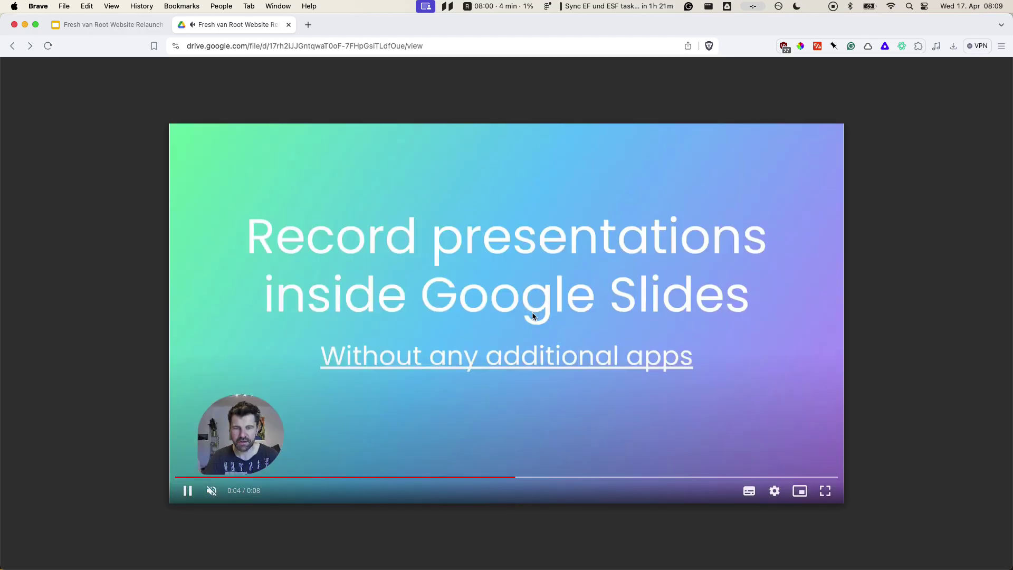